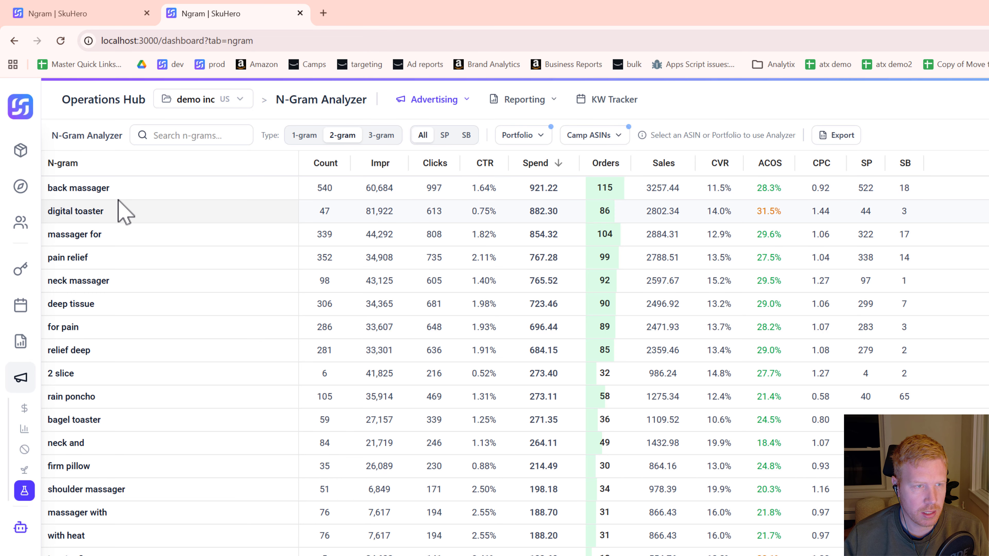
Step: View the n-gram table by 1-gram and 2-gram, ending with the 3-gram type
click(311, 141)
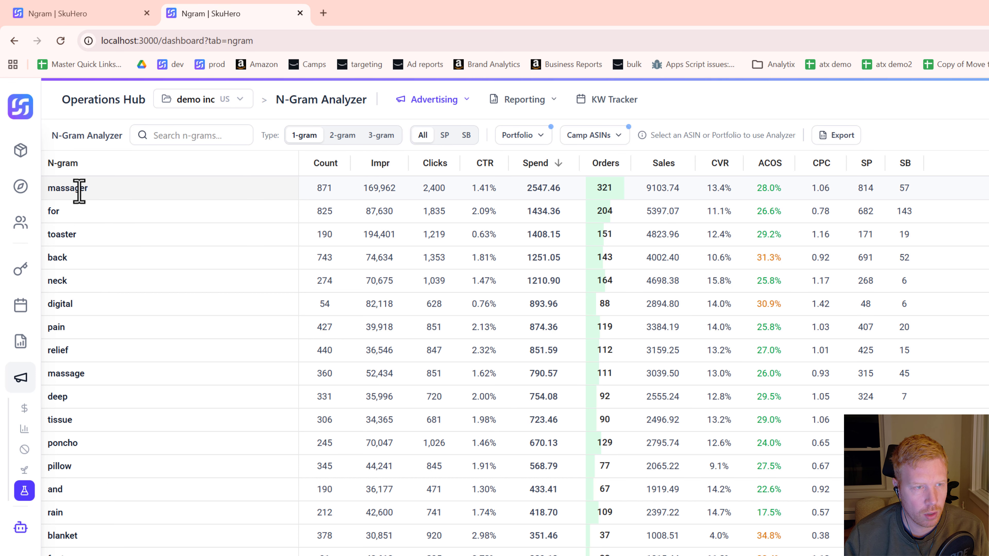
click(347, 137)
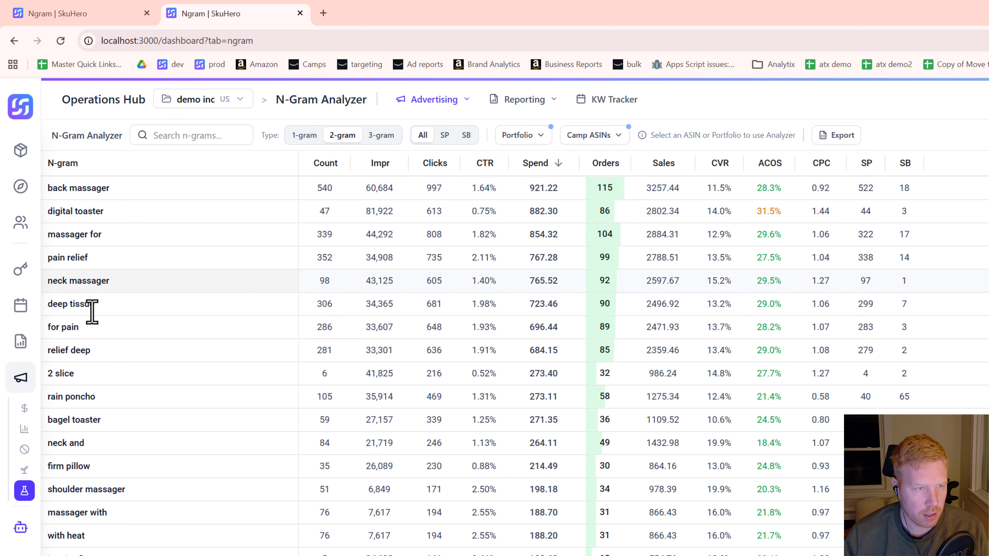
click(383, 135)
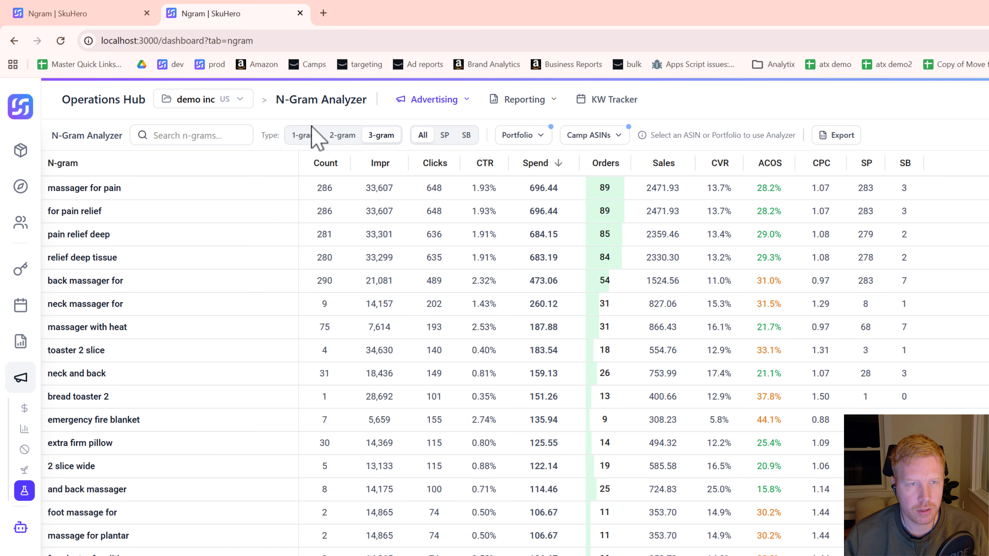
Step: Filter the n-grams to campaign ASIN b000fgcw0k and switch the analyzer to Negate mode
click(619, 135)
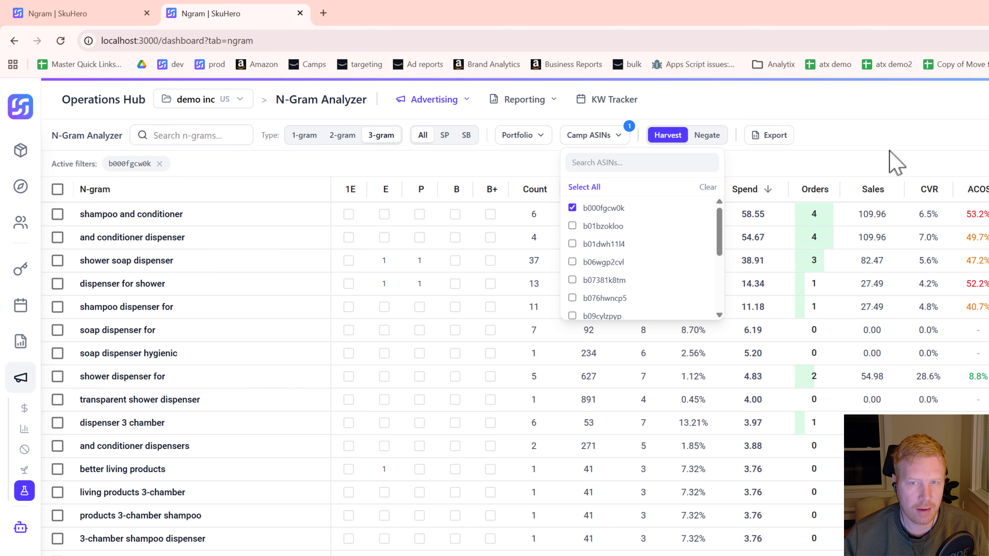
click(894, 164)
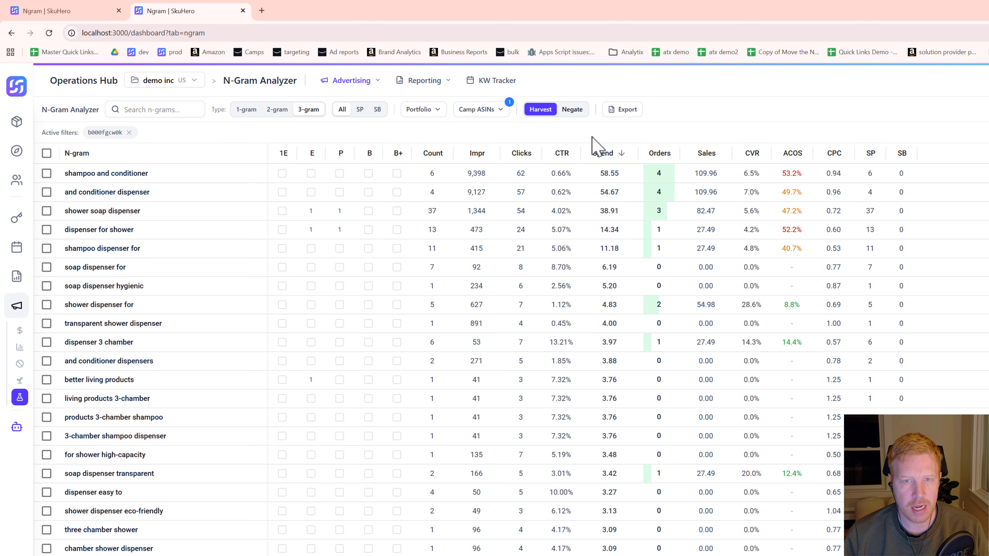
click(572, 110)
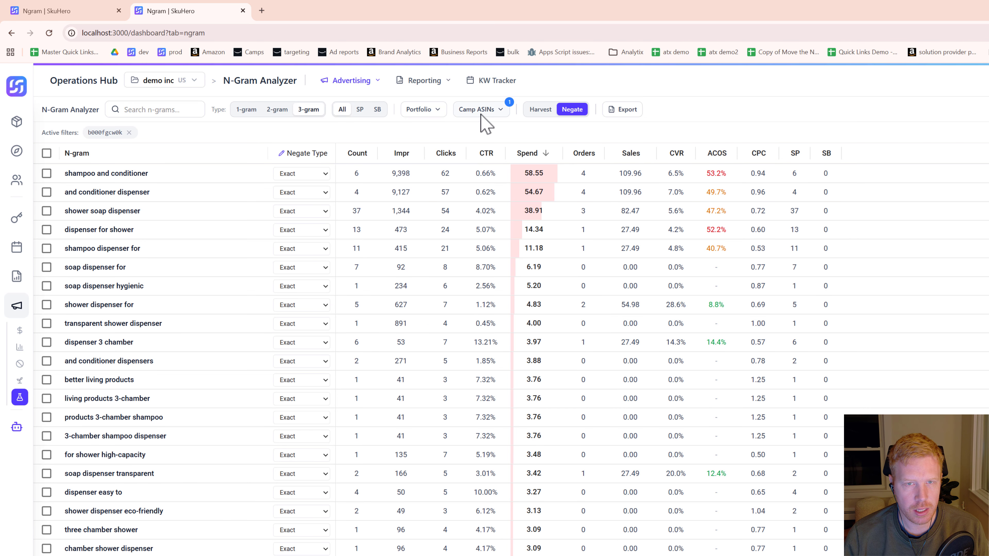
click(498, 111)
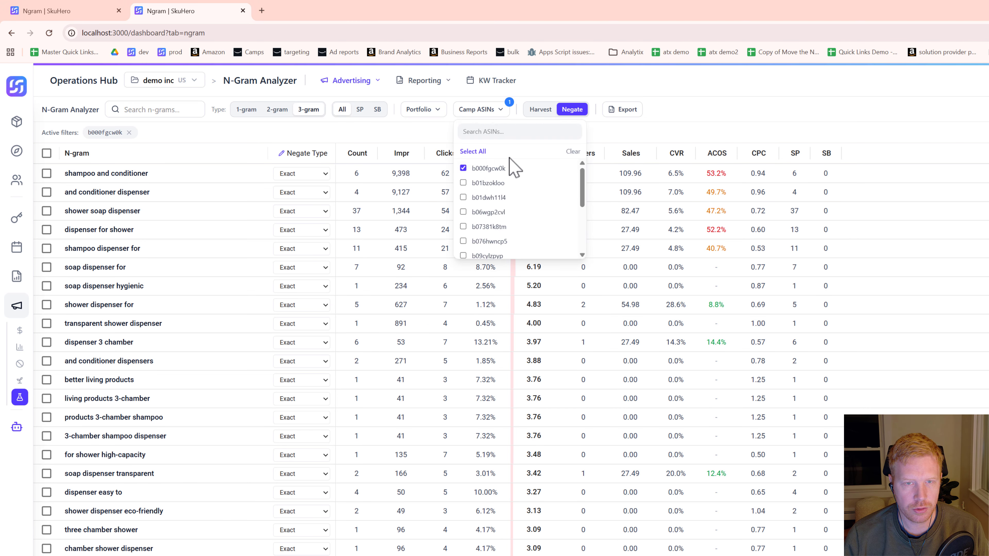
click(660, 122)
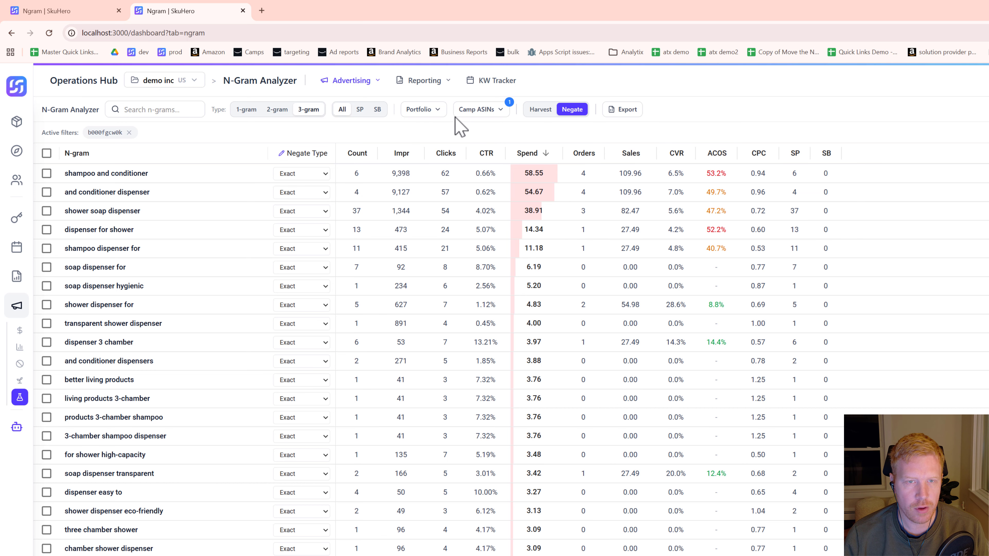
click(439, 110)
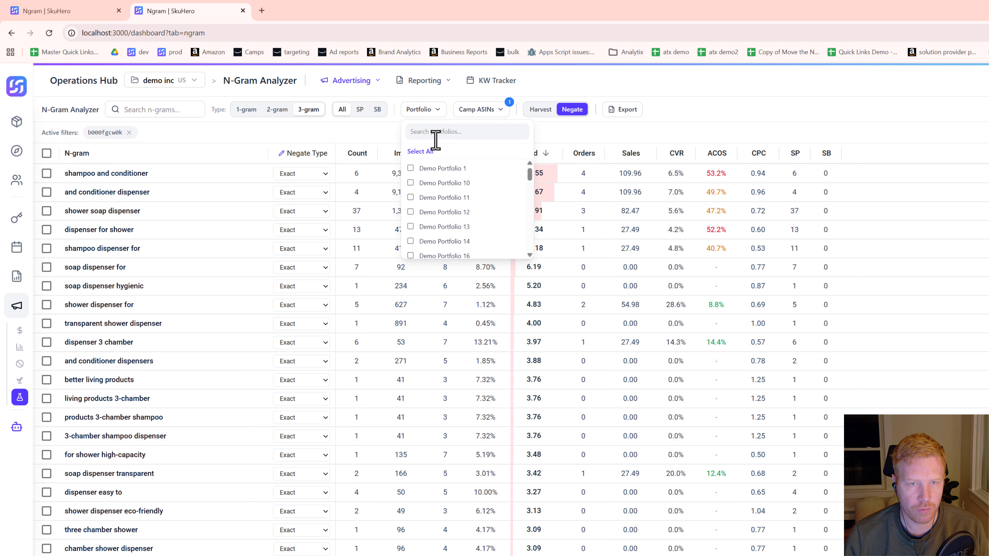
click(672, 144)
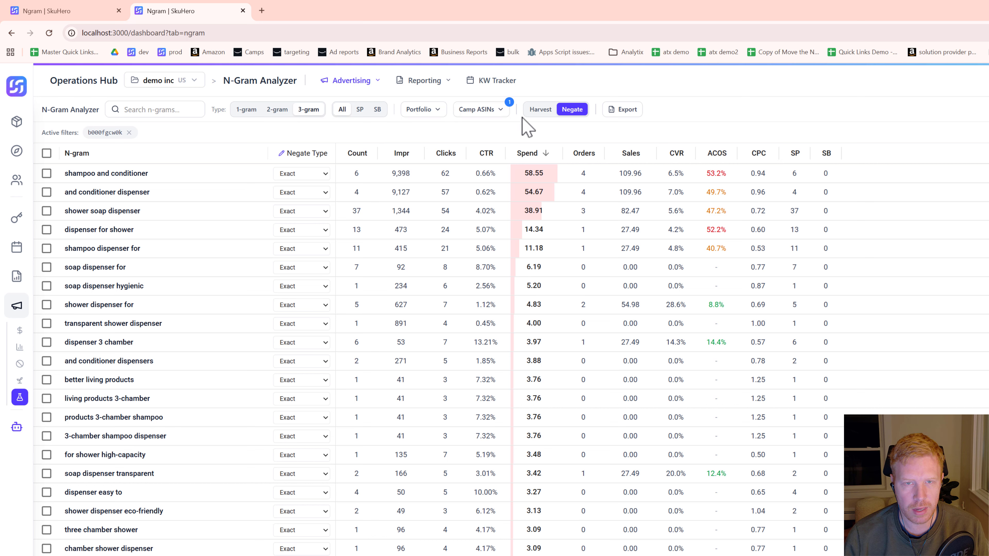
Step: Filter the Orders column to a maximum of 0
click(594, 154)
click(537, 249)
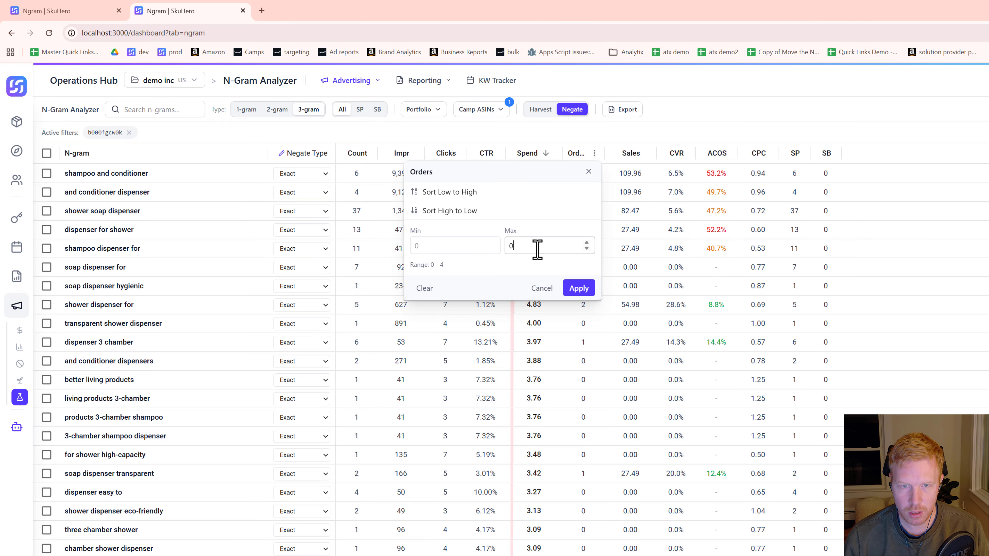
key(Return)
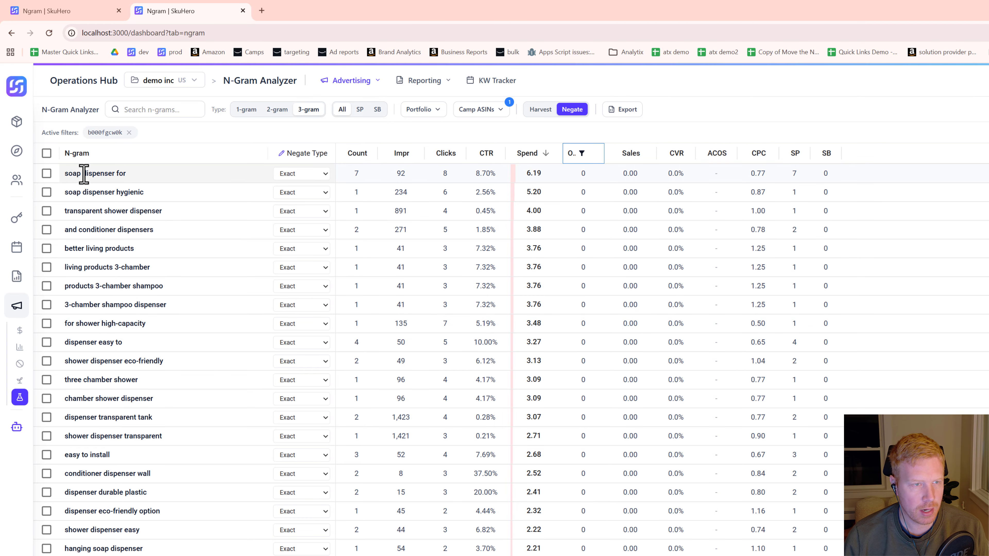
Step: Select the n-grams from "soap dispenser for" through "conditioner dispenser wall" and bulk-set their negate type to Phrase
click(46, 173)
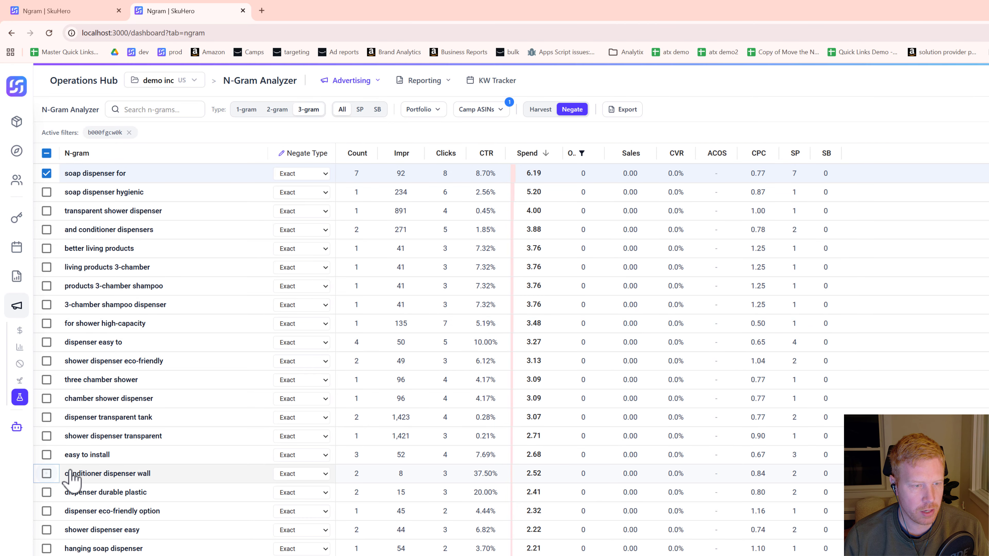
shift+click(46, 473)
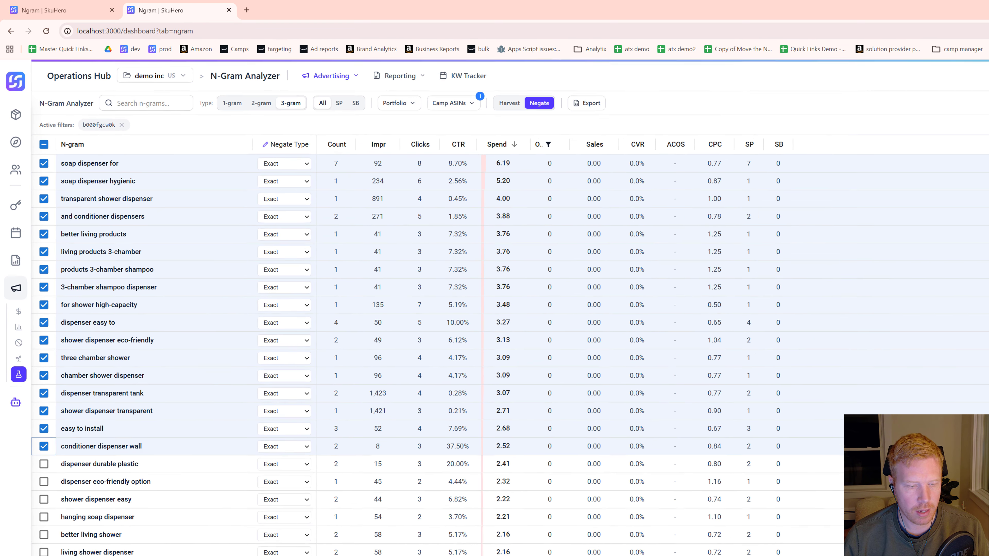
click(290, 555)
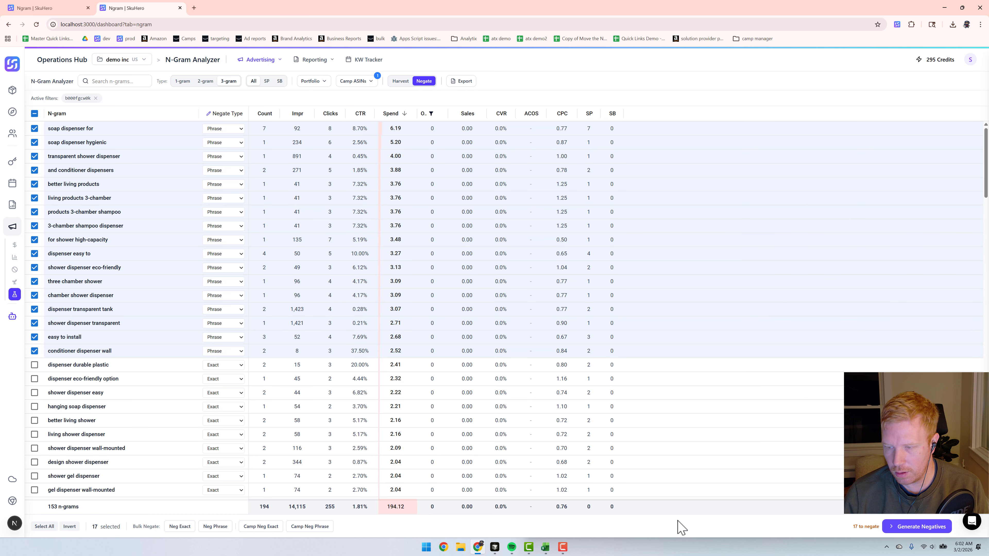
Step: Open Generate Negatives for the selected n-grams and look through the Manual List source with its ASIN and Portfolio targeting
click(913, 527)
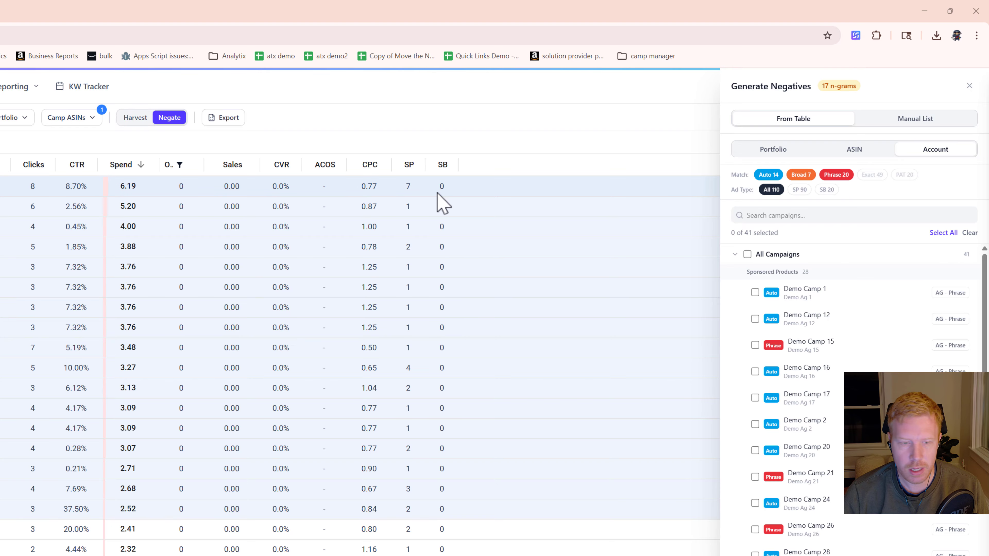
click(9, 91)
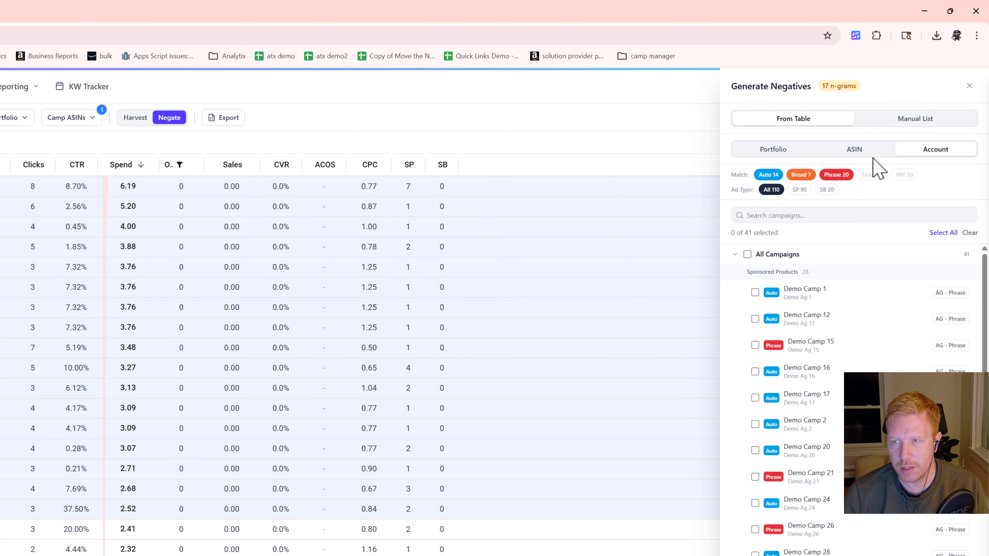
click(896, 119)
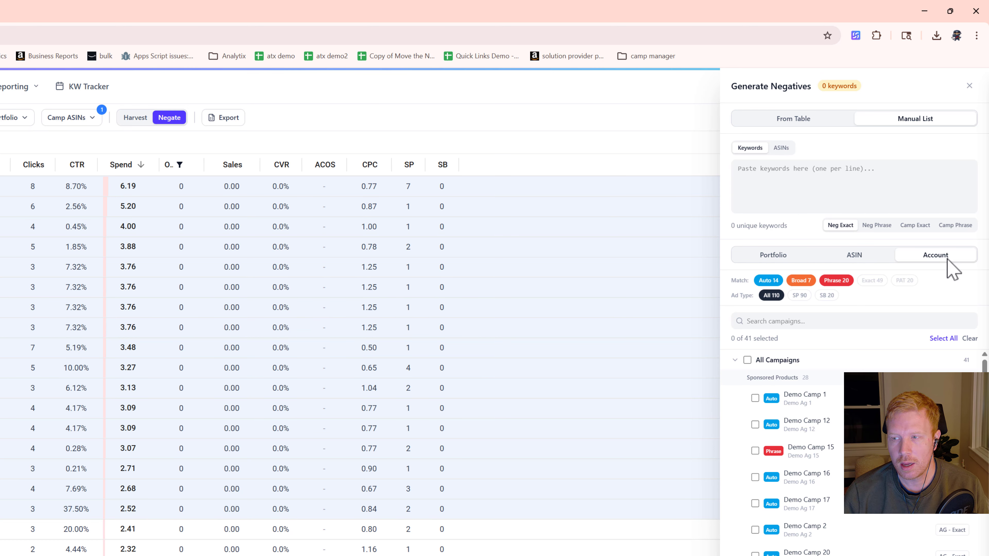
click(856, 259)
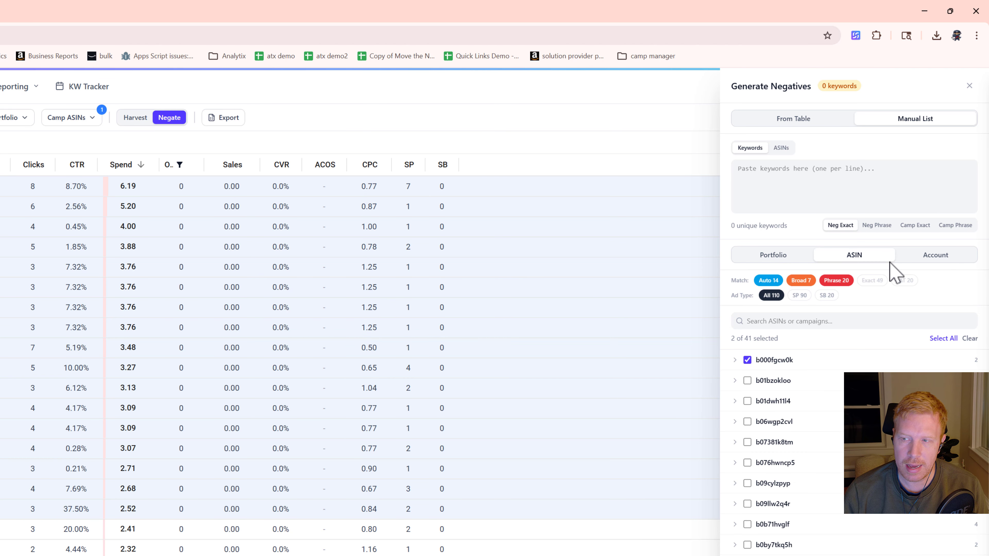
click(760, 260)
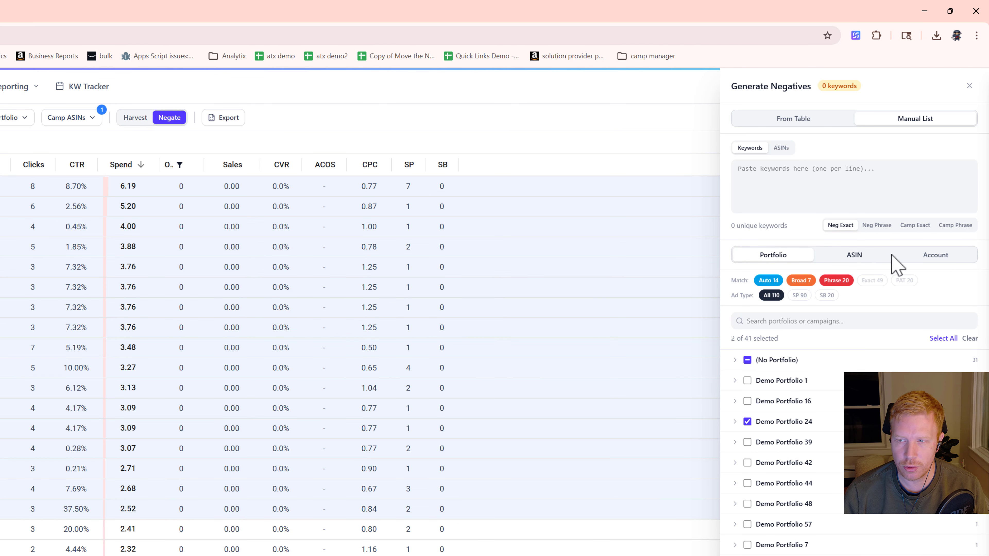
Step: Set the negatives source to From Table, target by ASIN, and expand the campaigns under b000fgcw0k
click(798, 121)
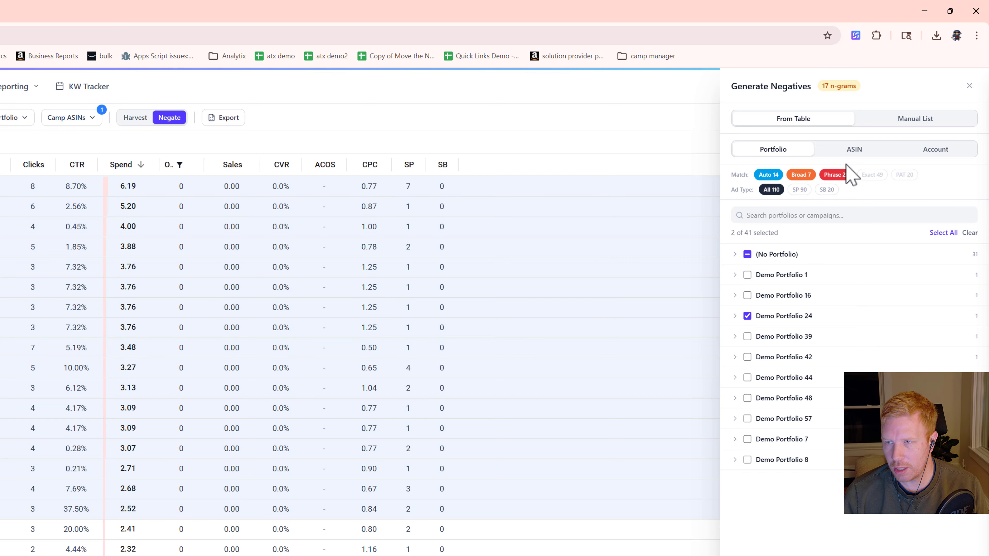
click(854, 152)
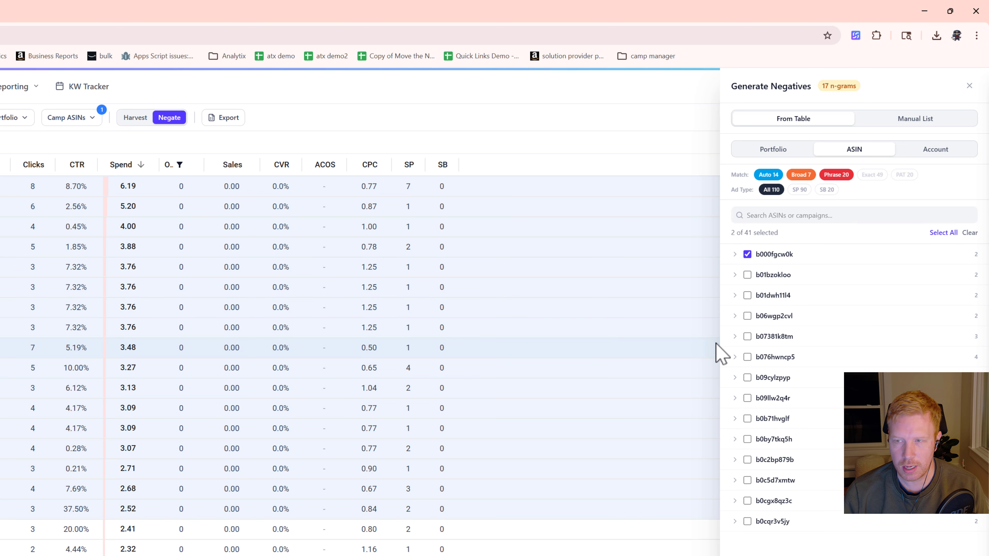
click(735, 254)
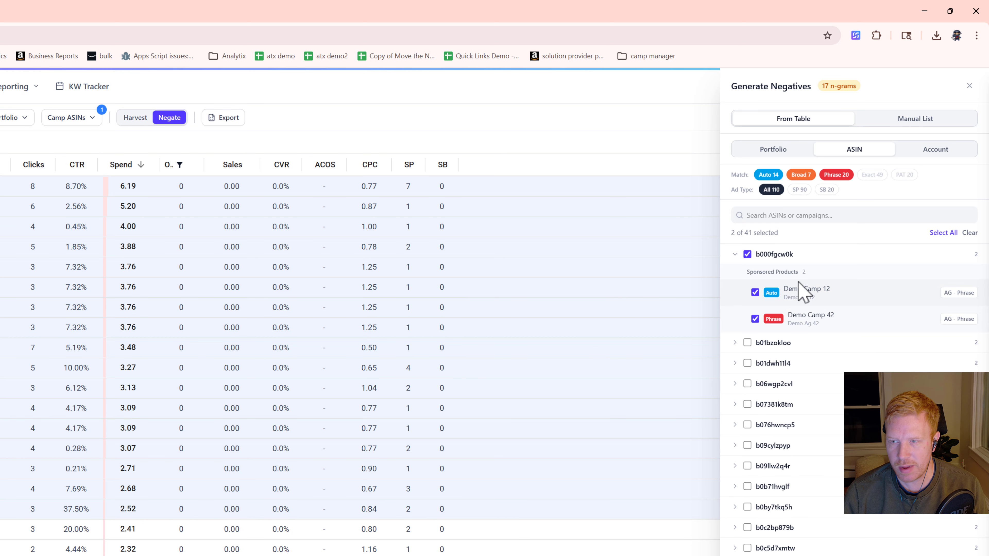
Step: Download the negatives as XLSX, saving it as "ngram_negatives_SP_2026-03-02 (1).xlsx" in the New Training folder
click(90, 121)
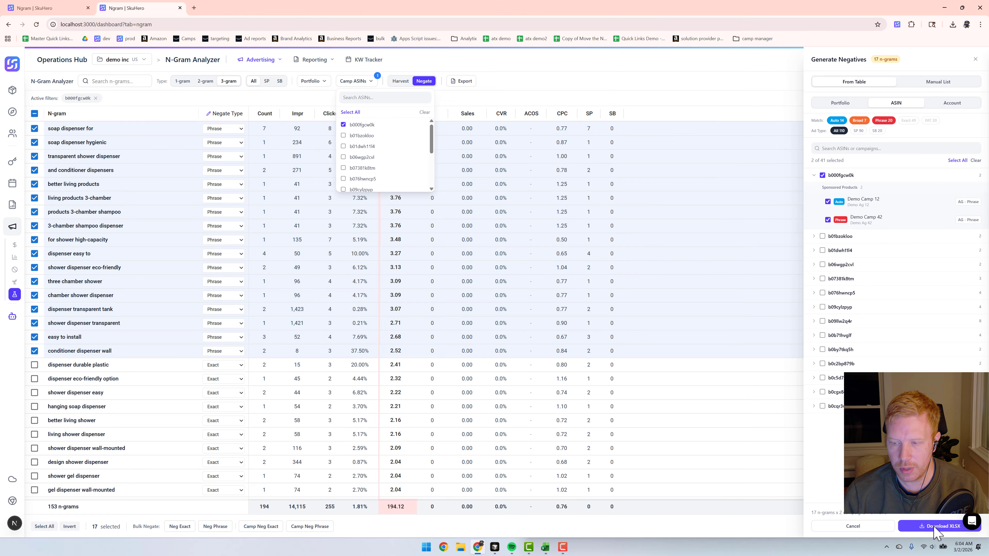
click(936, 530)
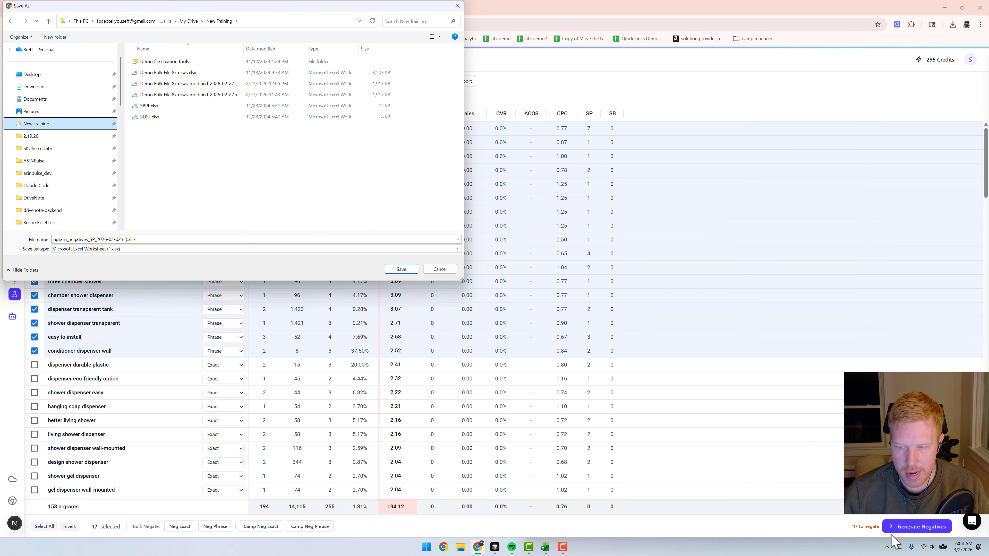
click(402, 269)
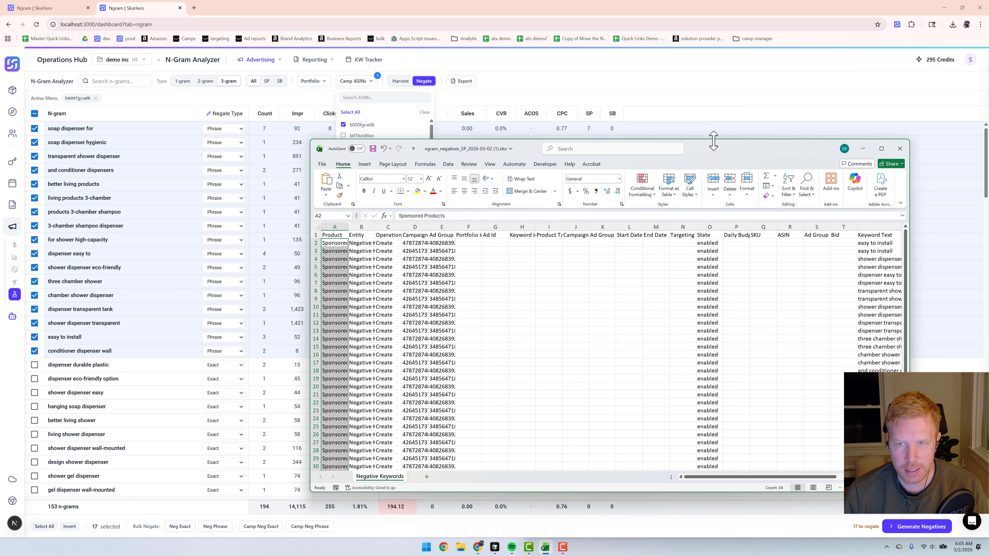
Step: Maximize the exported workbook in Excel and examine the Keyword Text, Match Type, Campaign and Ad Group columns
drag(719, 155, 618, 93)
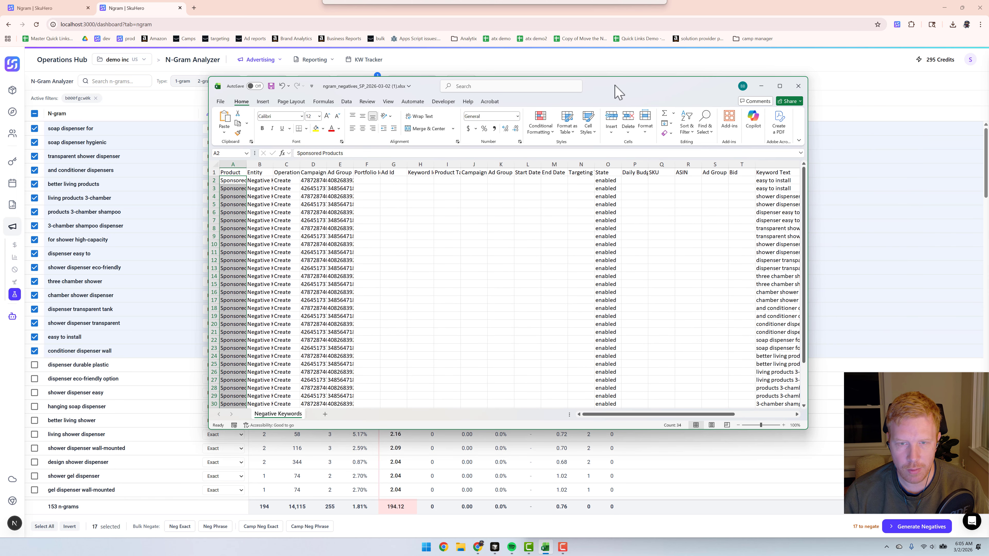
click(779, 86)
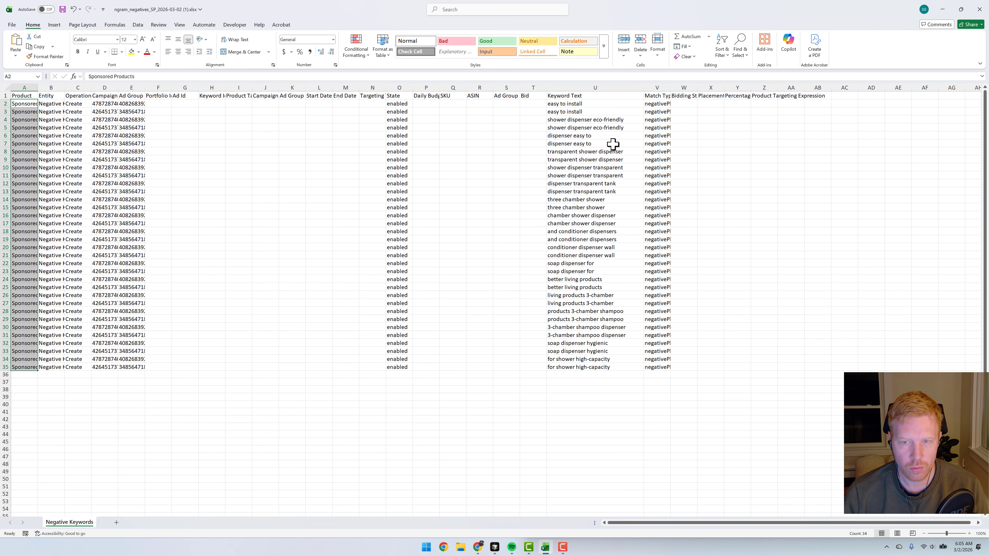
drag(588, 113, 598, 287)
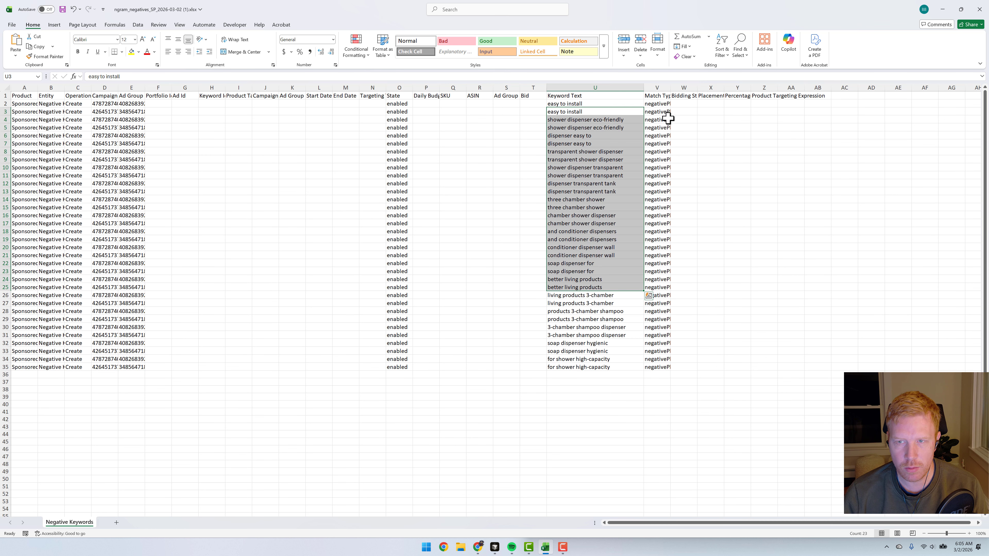
drag(666, 113, 667, 239)
drag(91, 121, 132, 216)
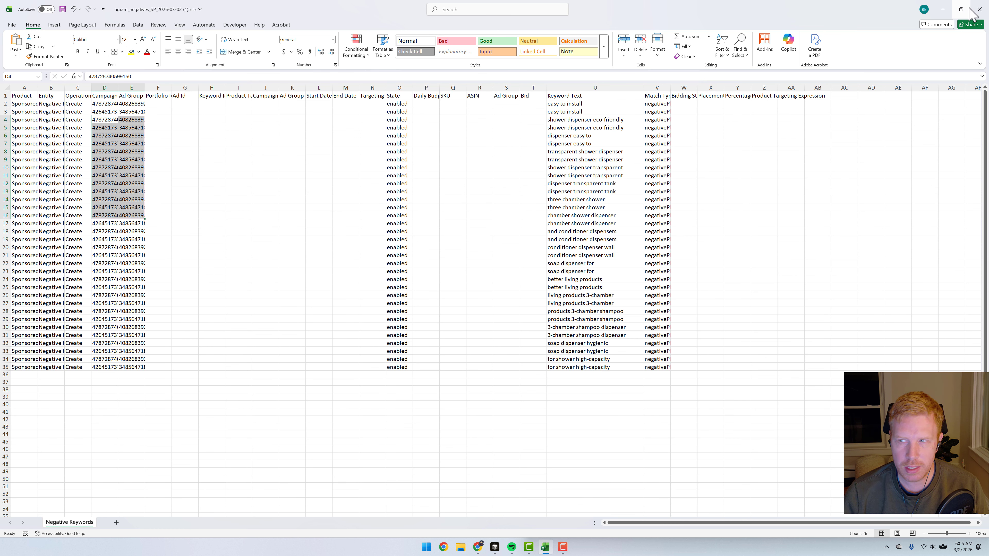
drag(592, 120, 607, 231)
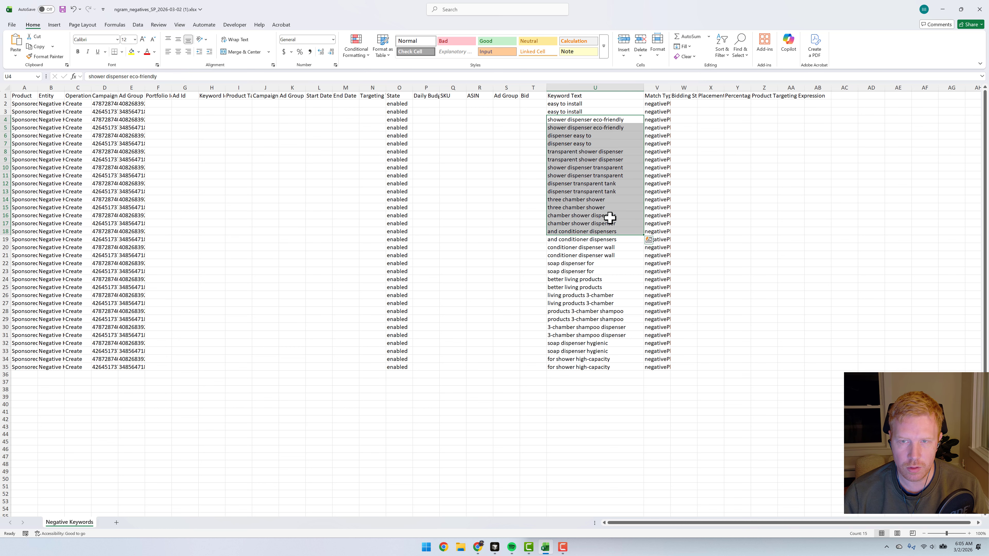
click(557, 136)
Step: Switch back to the N-Gram Analyzer in Chrome, change to Harvest mode, and filter Orders to a minimum of 1 with no maximum
key(alt+Tab)
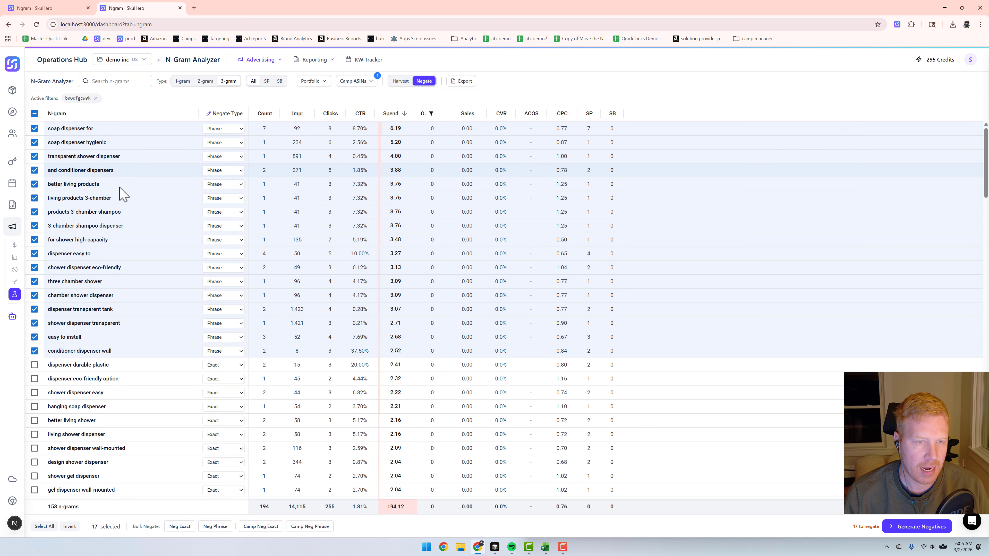
click(399, 82)
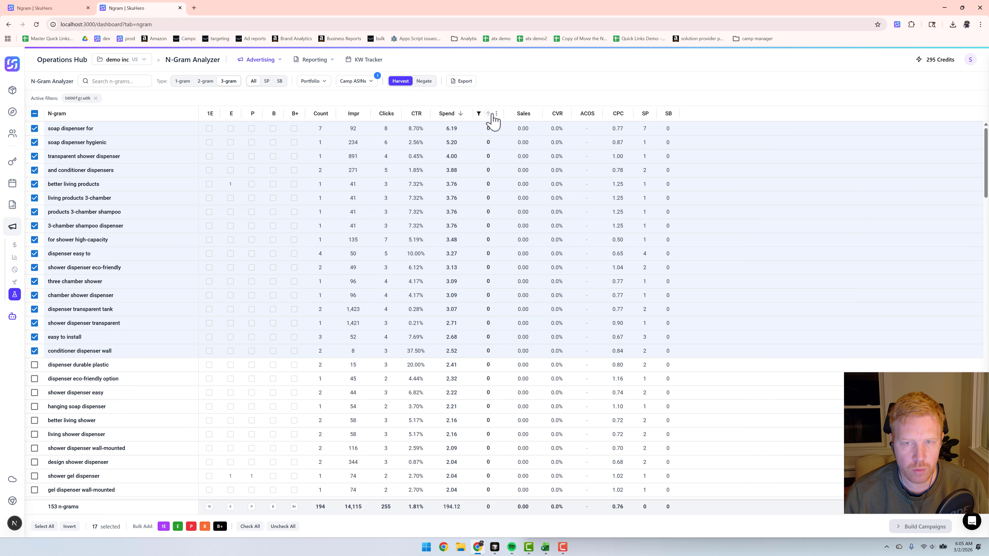
click(496, 113)
click(447, 184)
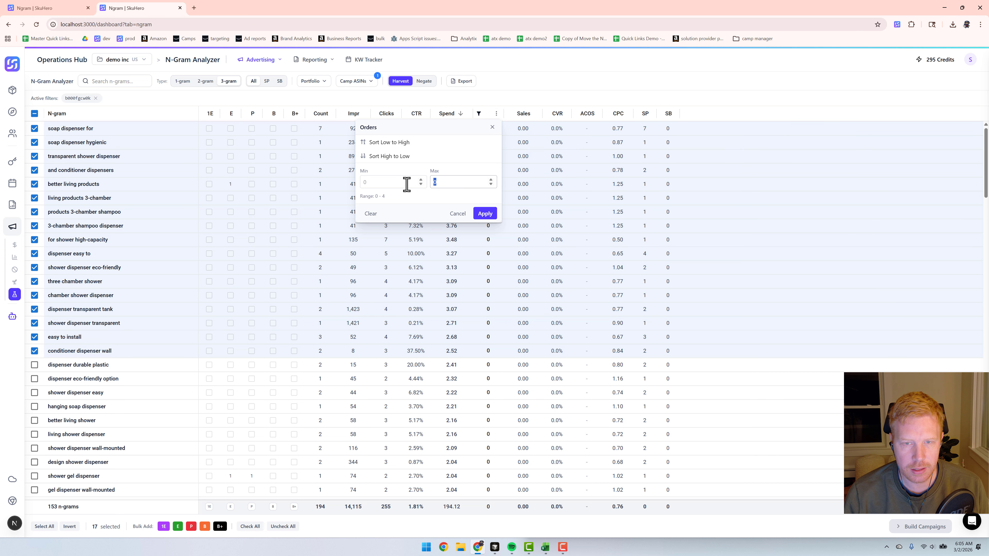
key(BackSpace)
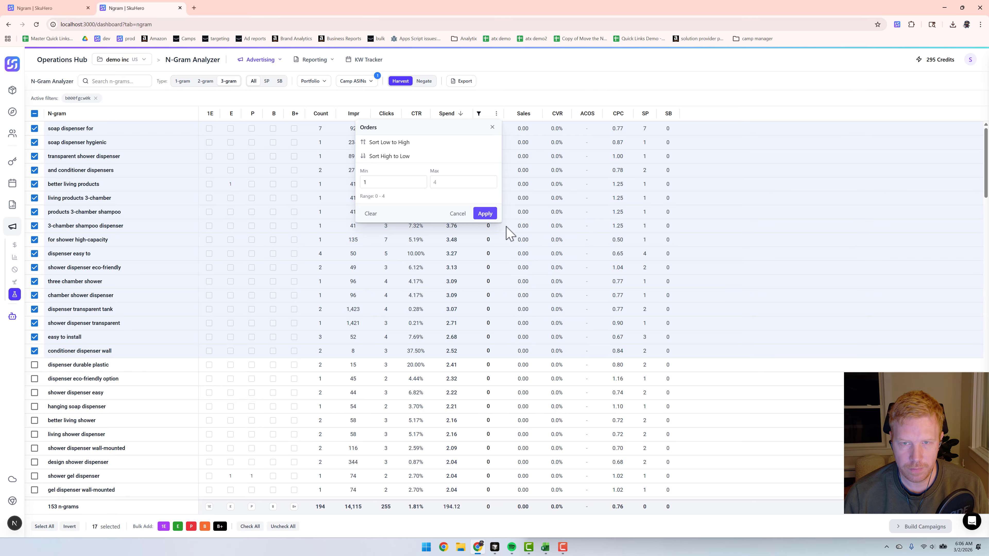
click(486, 214)
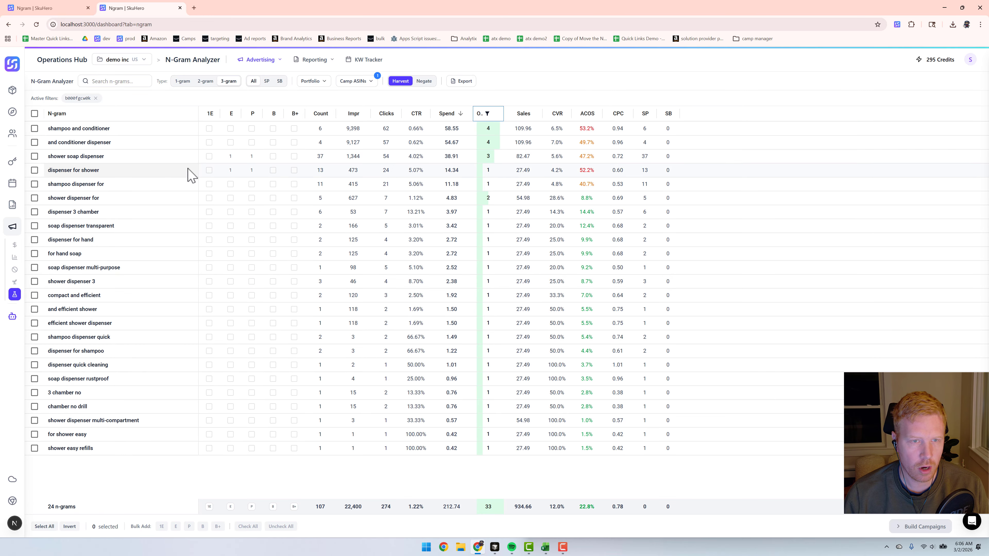
Step: Select the ten n-grams from "shampoo and conditioner" through "for hand soap" and bulk add them as Broad (B)
click(34, 129)
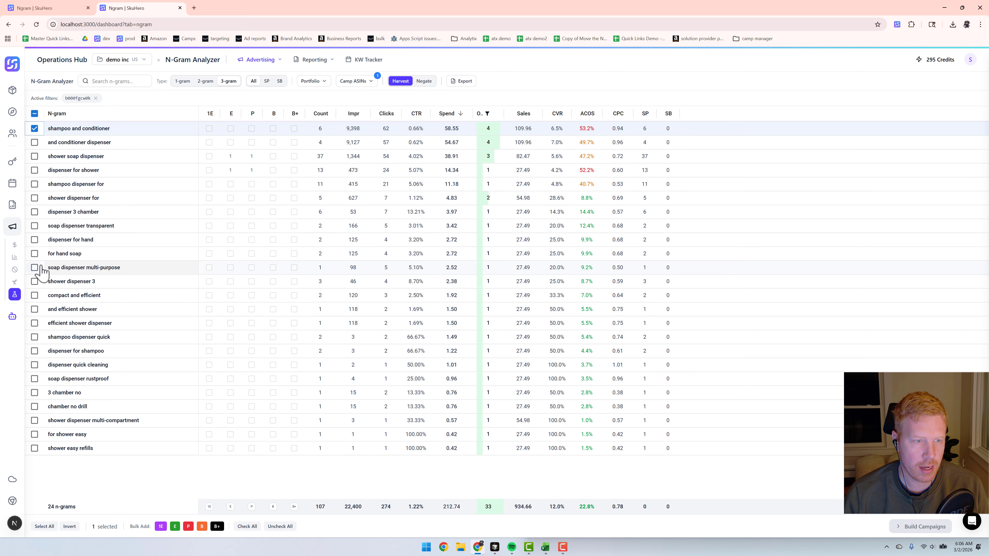
shift+click(34, 253)
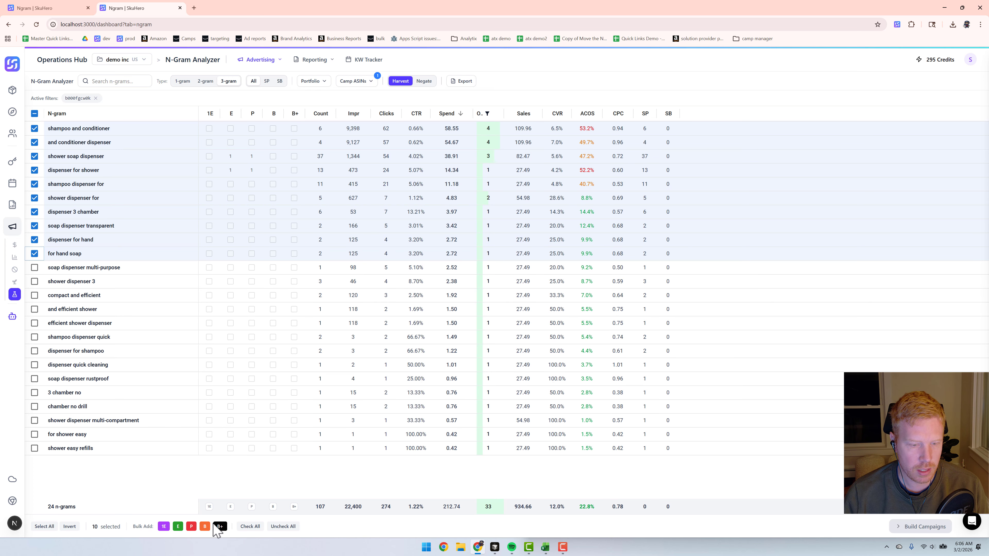
click(205, 526)
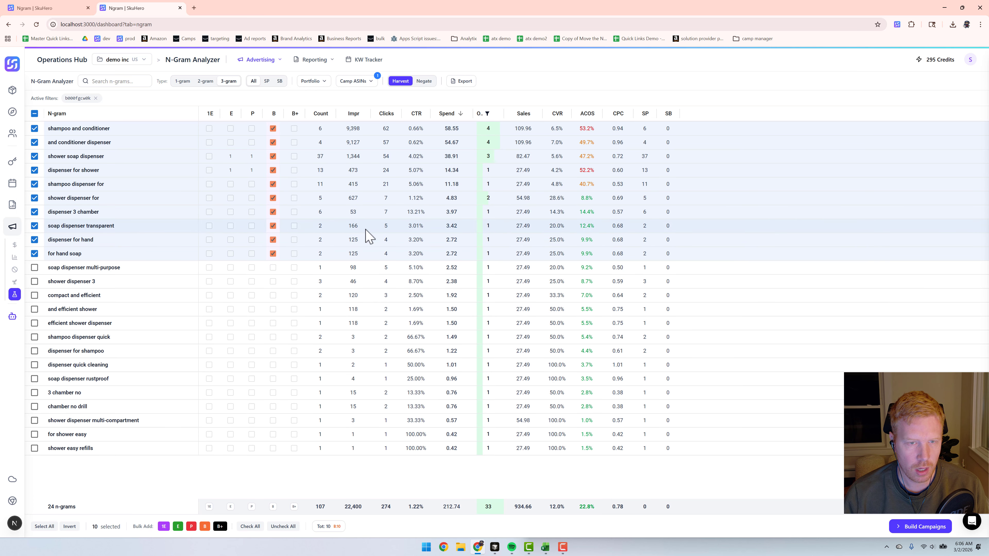
Step: Open Build Campaigns for the selected n-grams, assign SKU1 to B000FGCW0K, and review the Ad Group & Target Settings
click(925, 527)
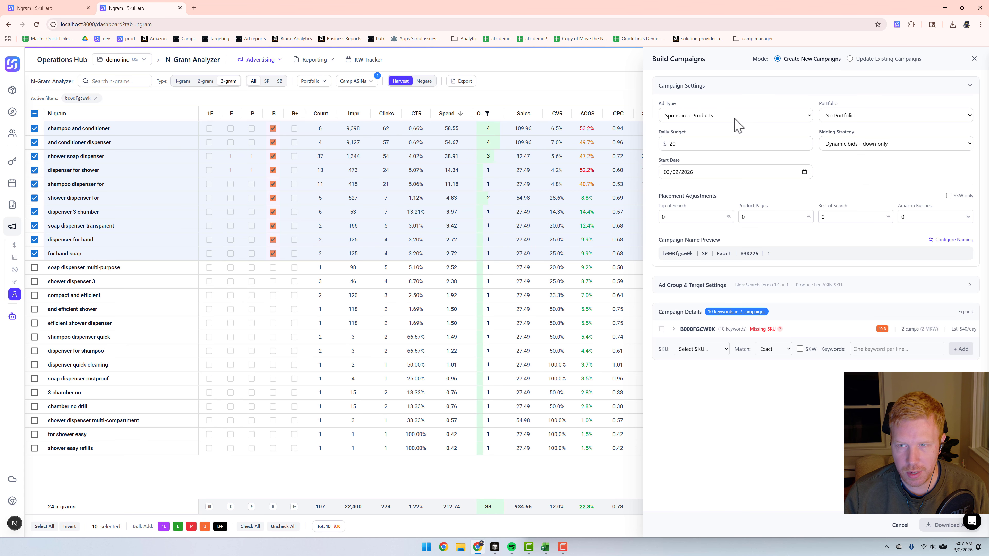
click(723, 89)
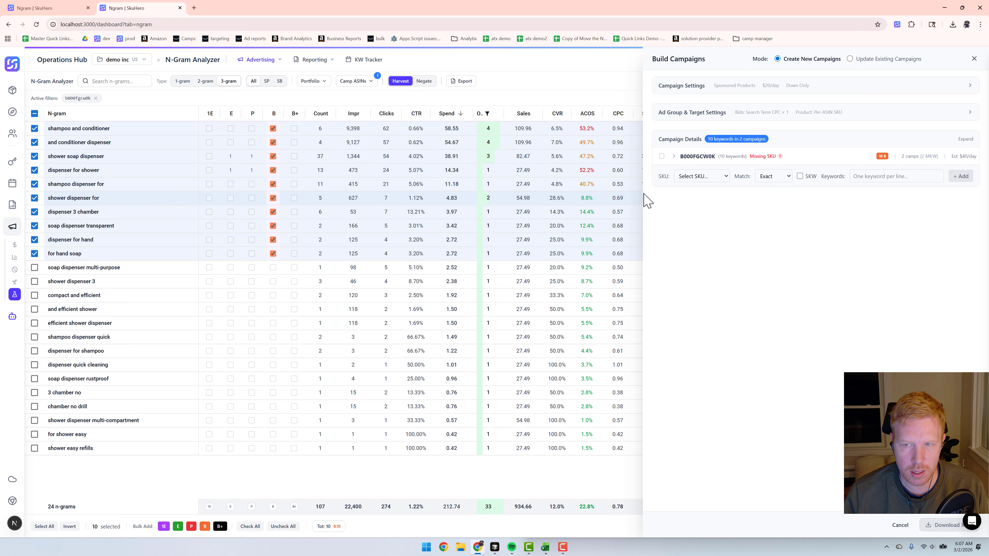
click(674, 157)
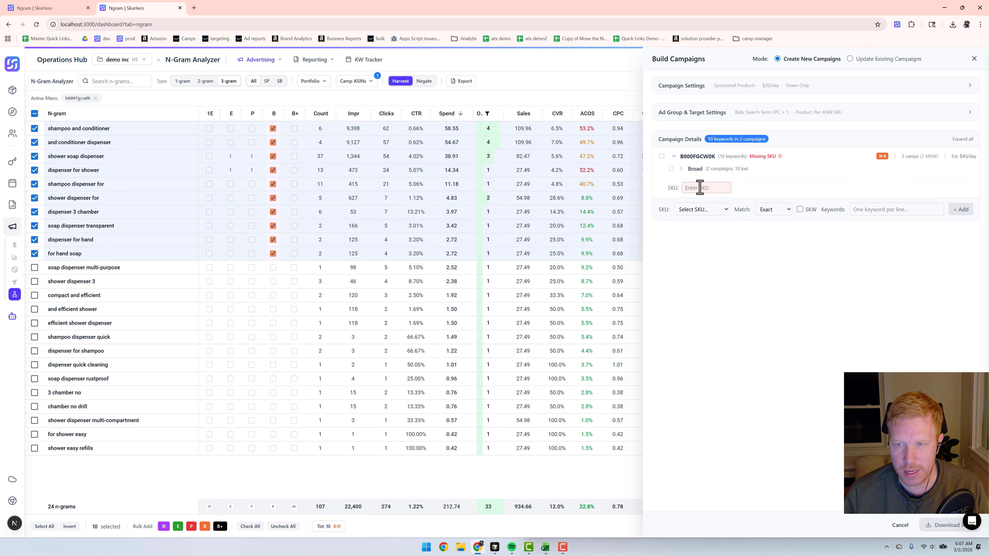
text(S)
click(720, 112)
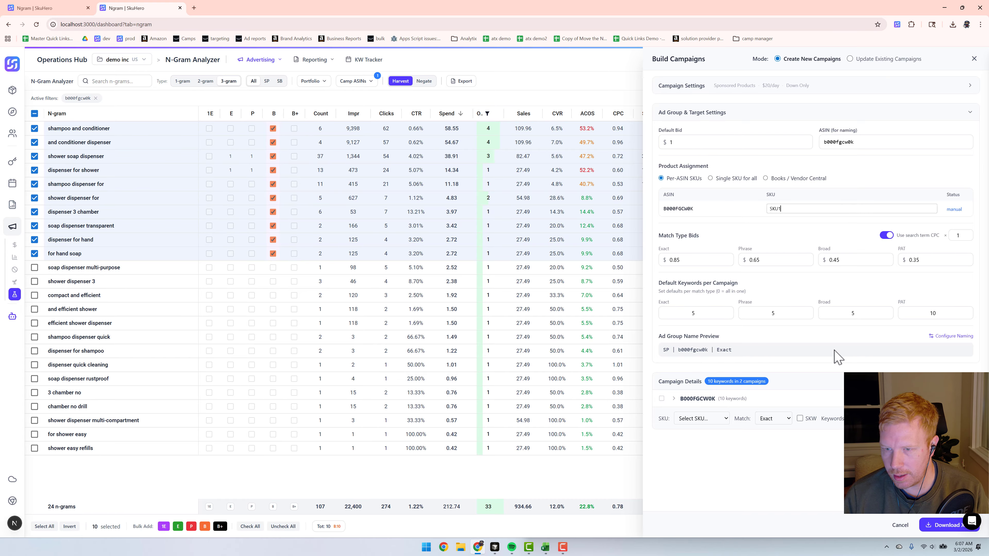
click(841, 111)
Step: Expand the Broad campaigns under B000FGCW0K and examine how the keywords are split between them
click(673, 156)
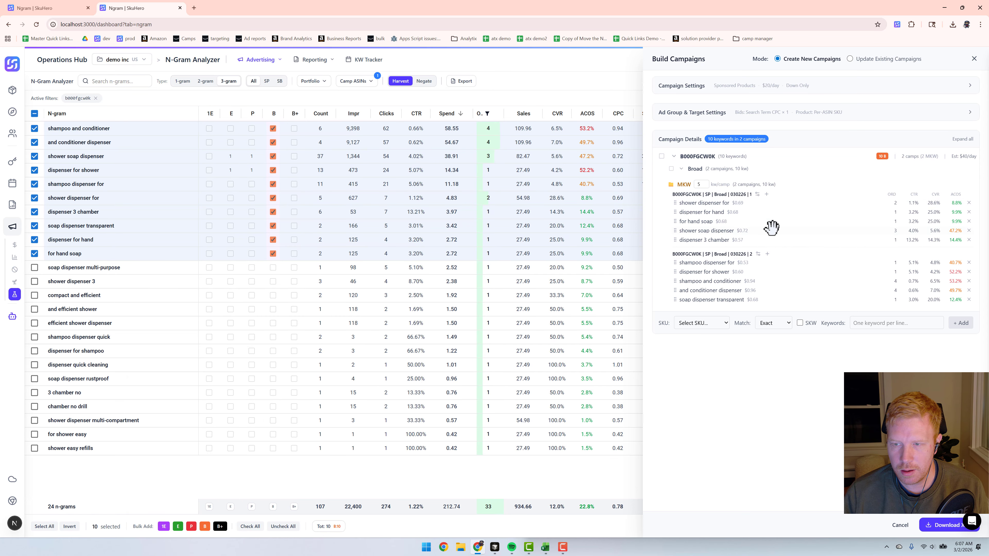
click(758, 254)
click(966, 268)
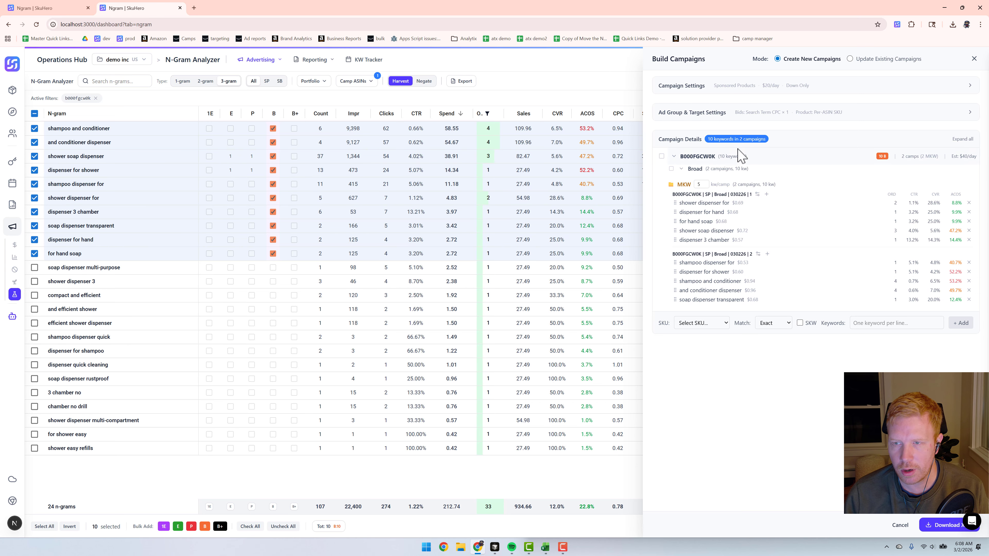
Step: Download the campaign file, saving it as "campaign_upload_2026-03-02.xlsx" in the New Training folder, and keep the harvest queue data
click(942, 526)
click(554, 319)
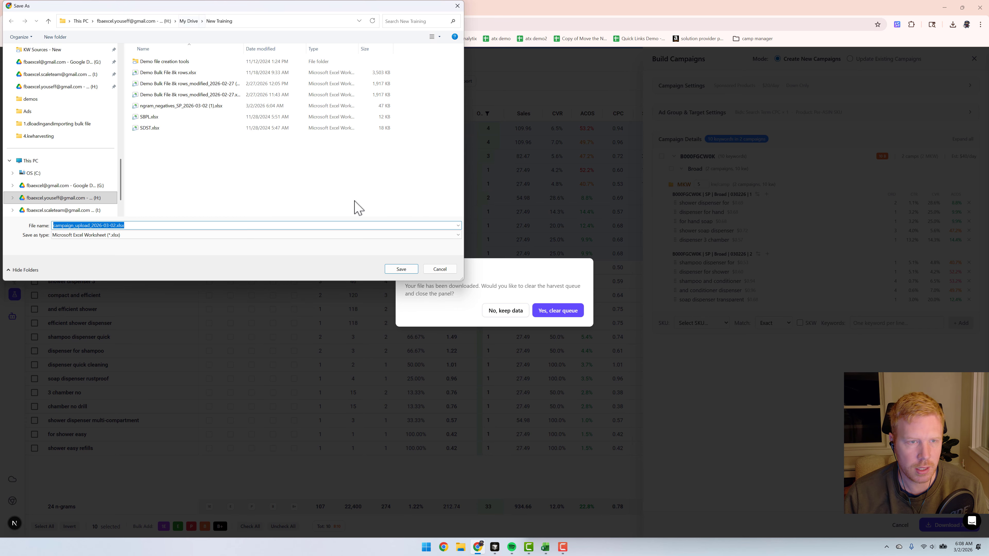
click(402, 269)
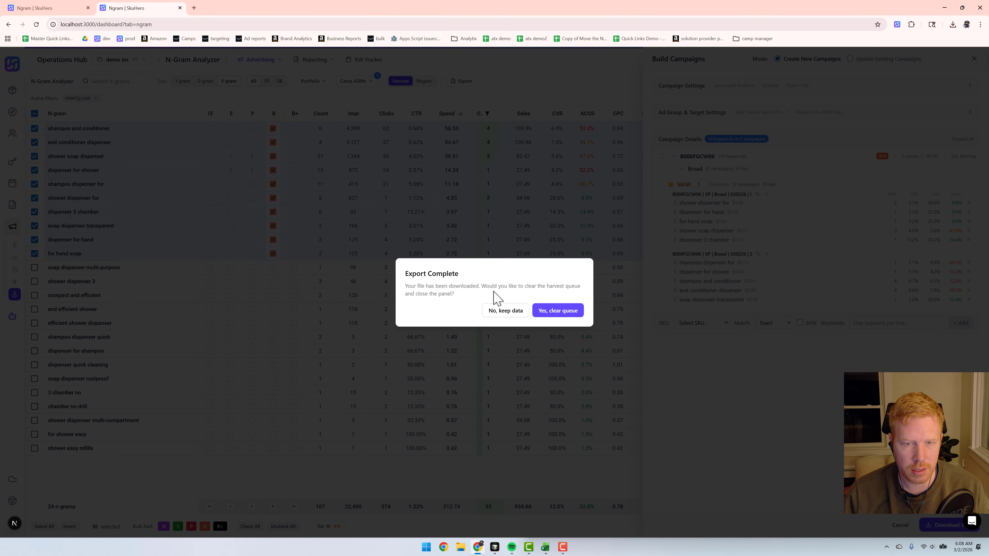
click(505, 310)
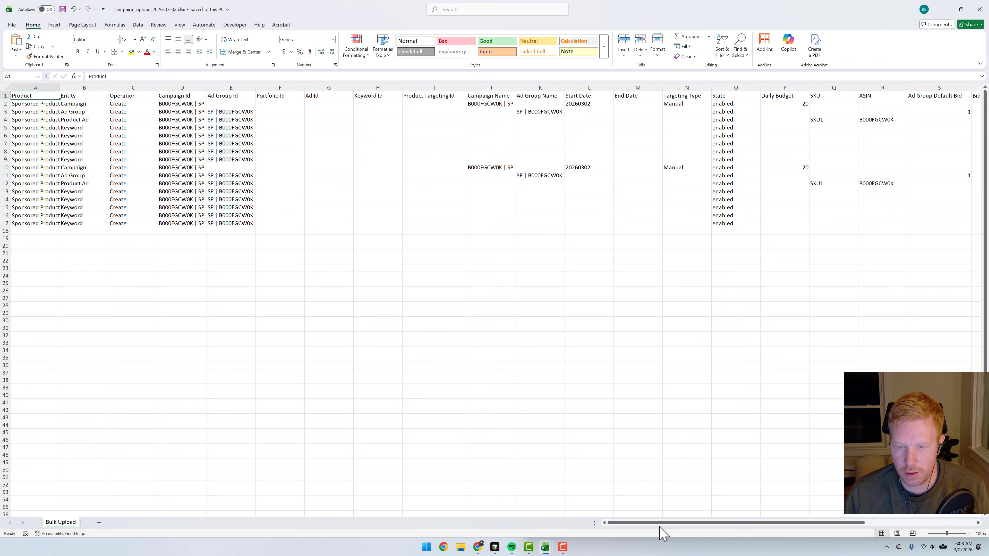
Step: Examine the exported campaign workbook in Excel, checking the Keyword Text, Match Type, SKU, ASIN and campaign columns
drag(663, 524, 817, 532)
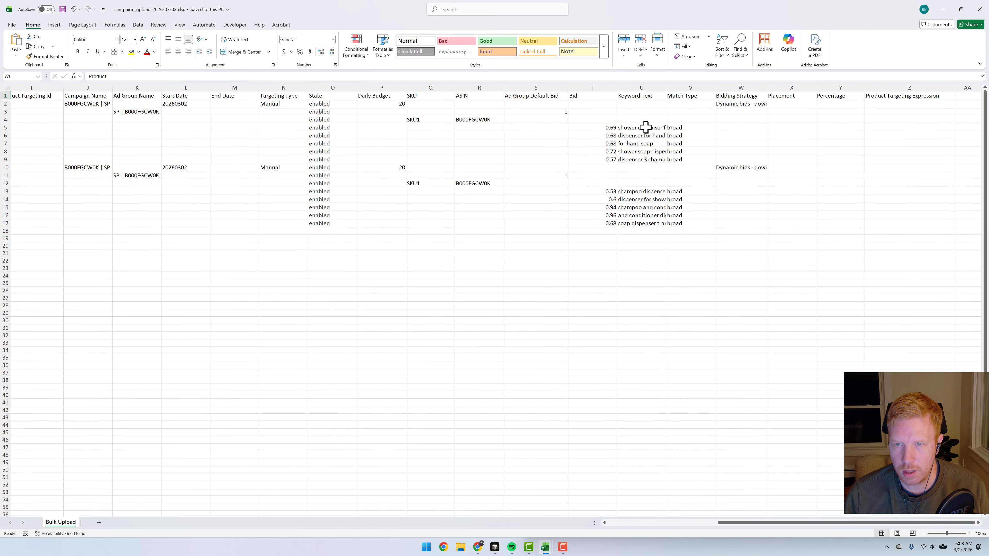
drag(647, 131, 645, 159)
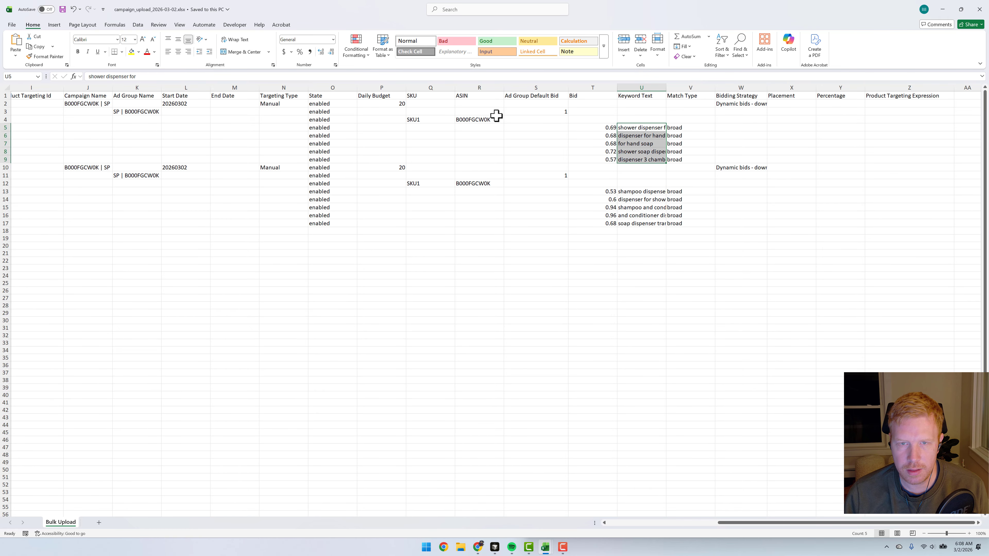
click(462, 119)
click(437, 119)
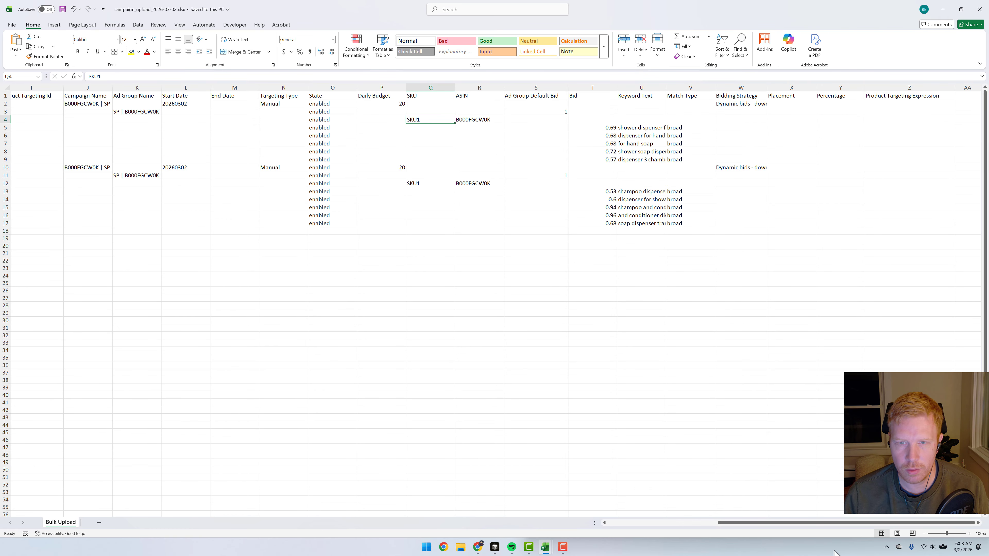
drag(779, 523, 498, 524)
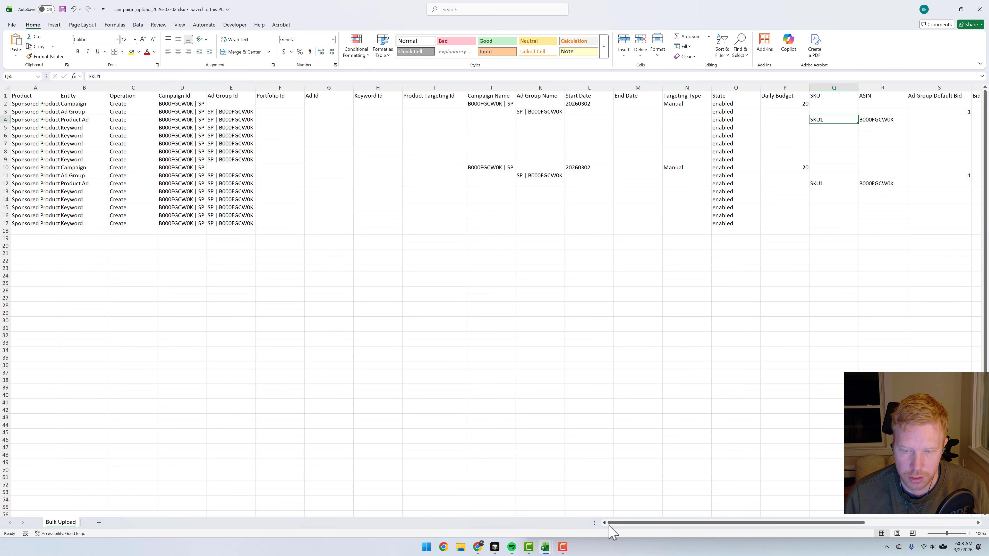
mouse_move(609, 525)
mouse_down()
mouse_move(771, 524)
mouse_move(612, 525)
mouse_up()
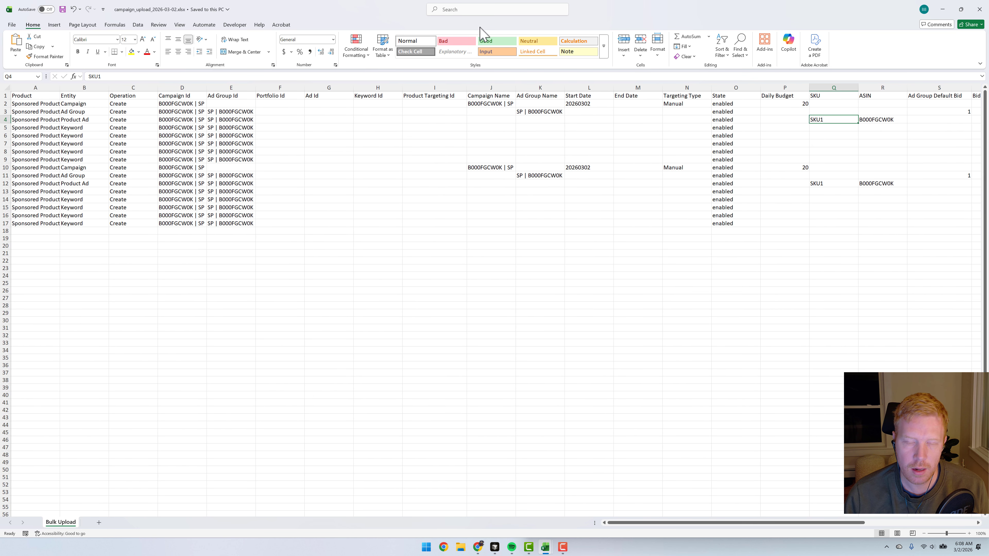